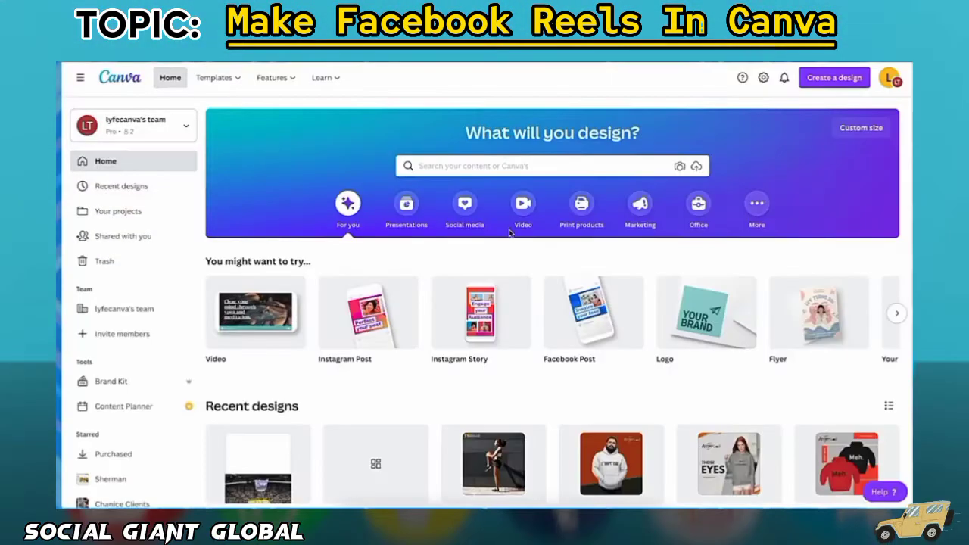
Create a blank 1080×1920 Instagram Reels video design from the Video category
left_click(525, 210)
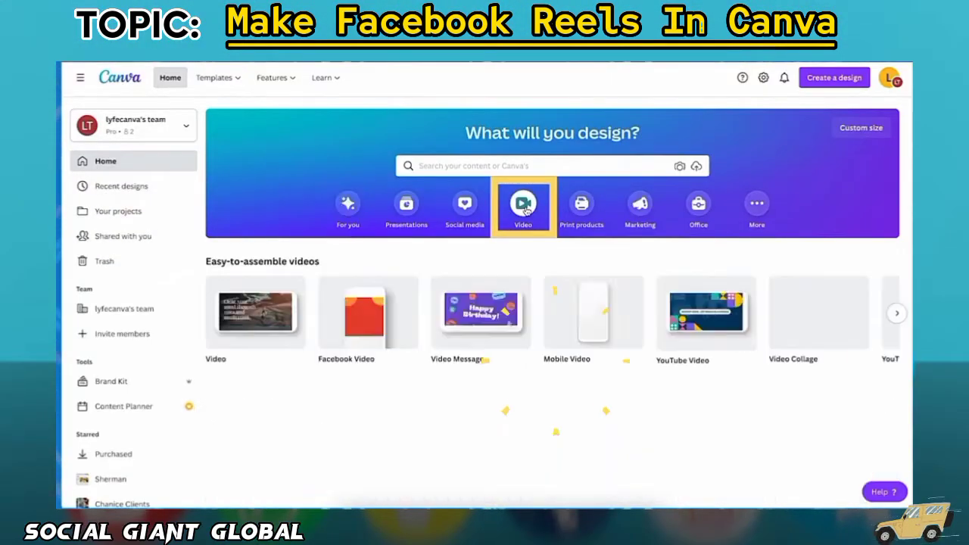
left_click(897, 314)
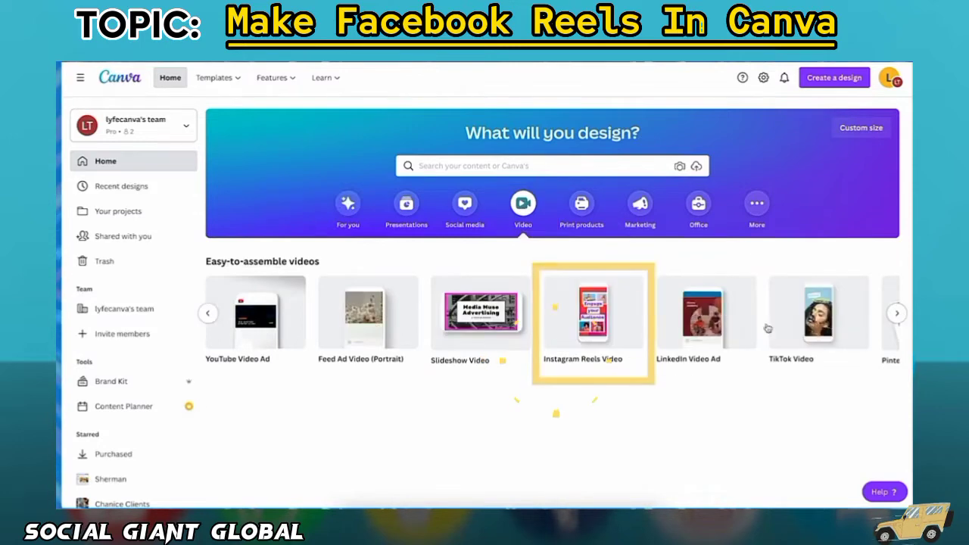
left_click(591, 310)
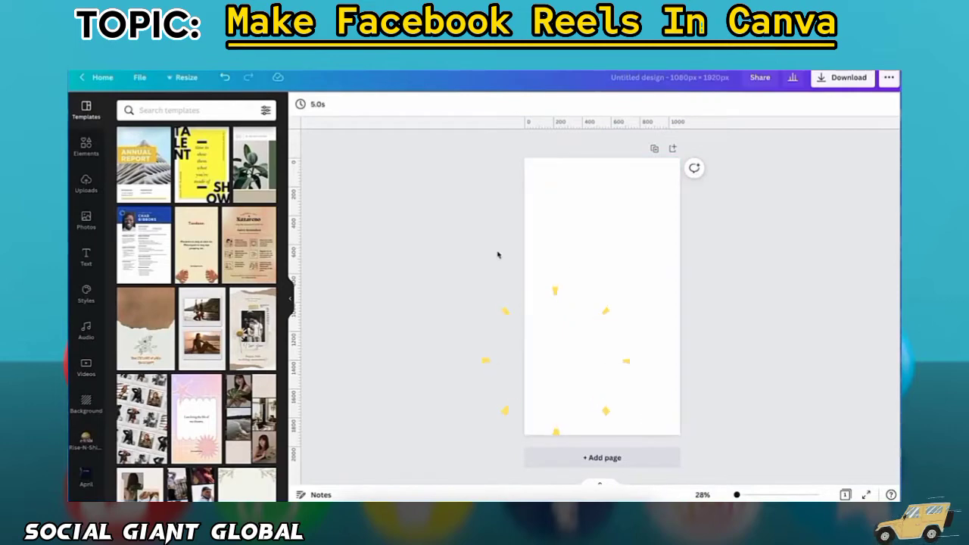
Add a second page and lengthen page 1 to 13.7 seconds
left_click(618, 457)
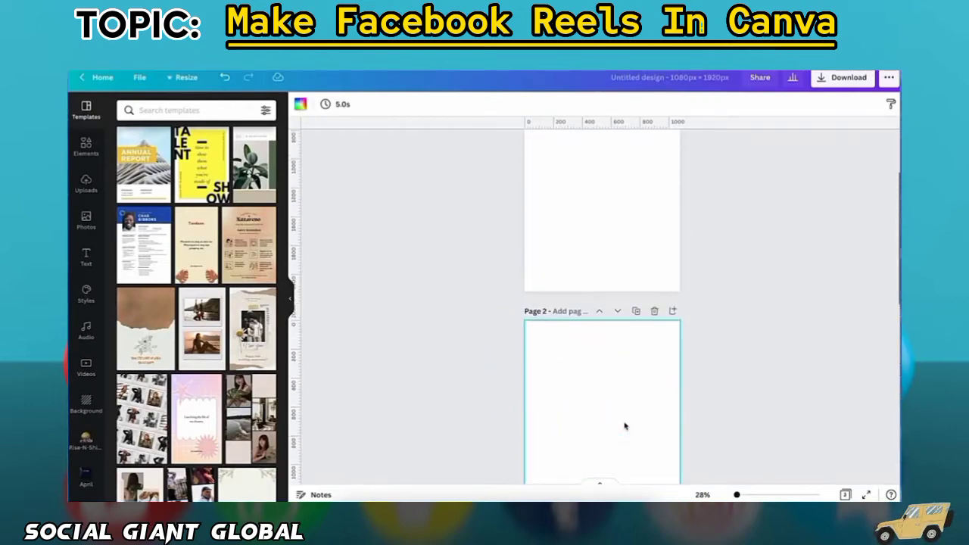
scroll(598, 318, "up", 3)
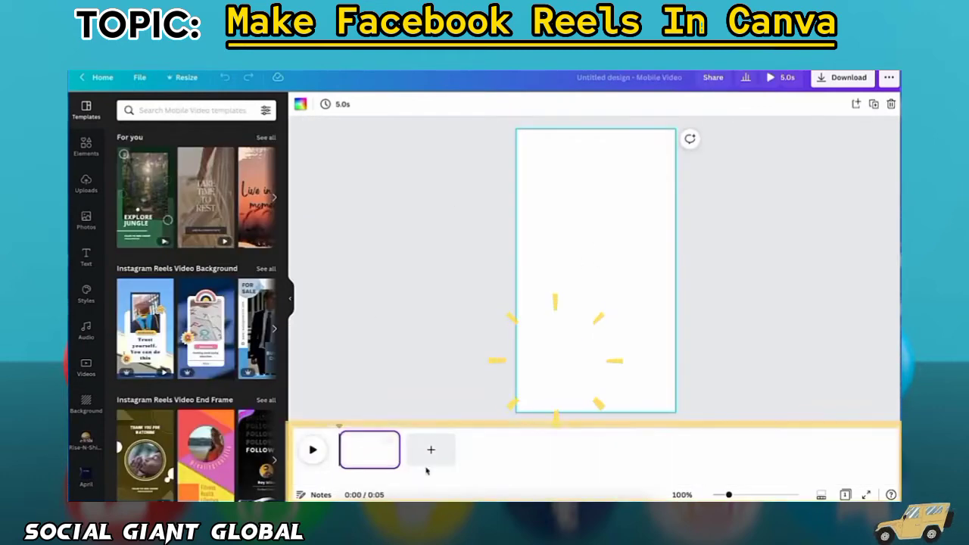
left_click(425, 455)
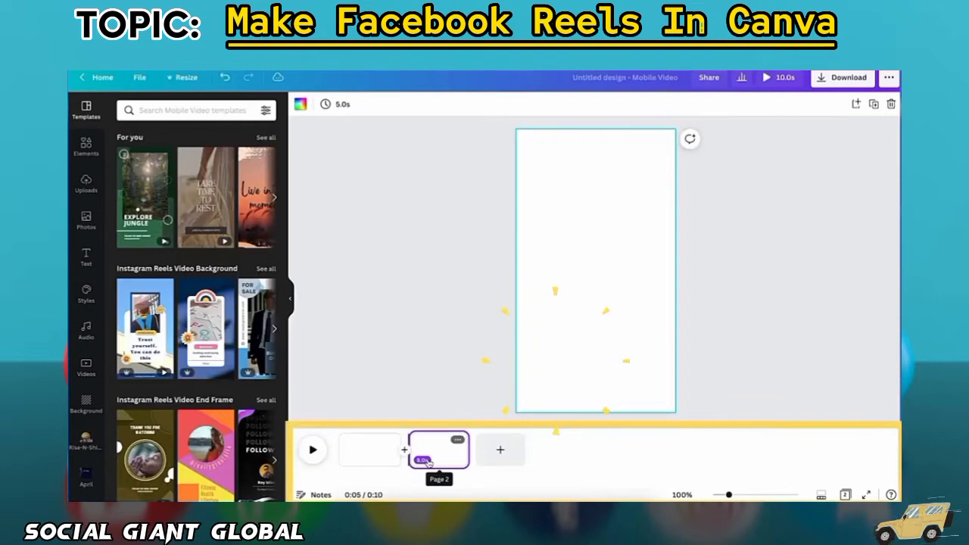
left_click_drag(399, 453, 506, 460)
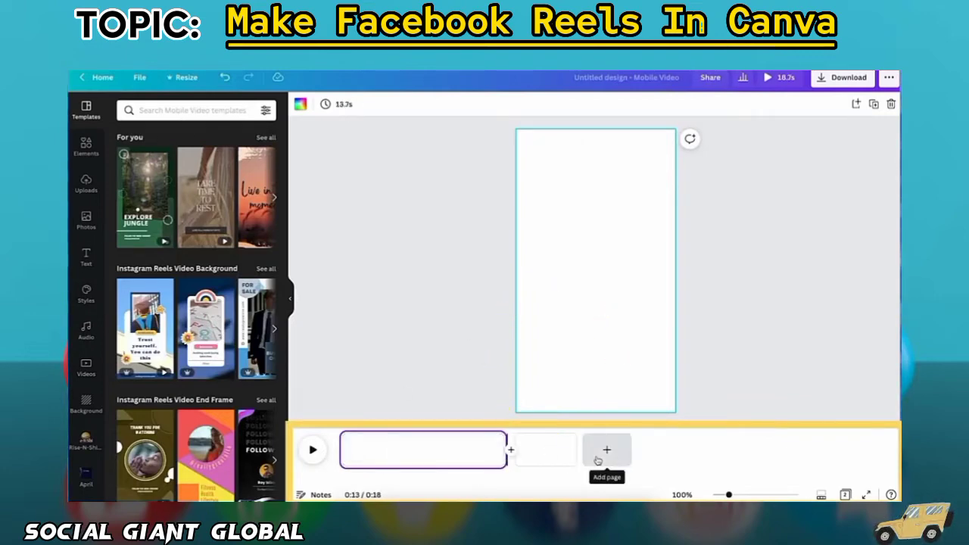
Fill page 1 with the Aerial Shots bridge clip from the stock Videos library
left_click(419, 458)
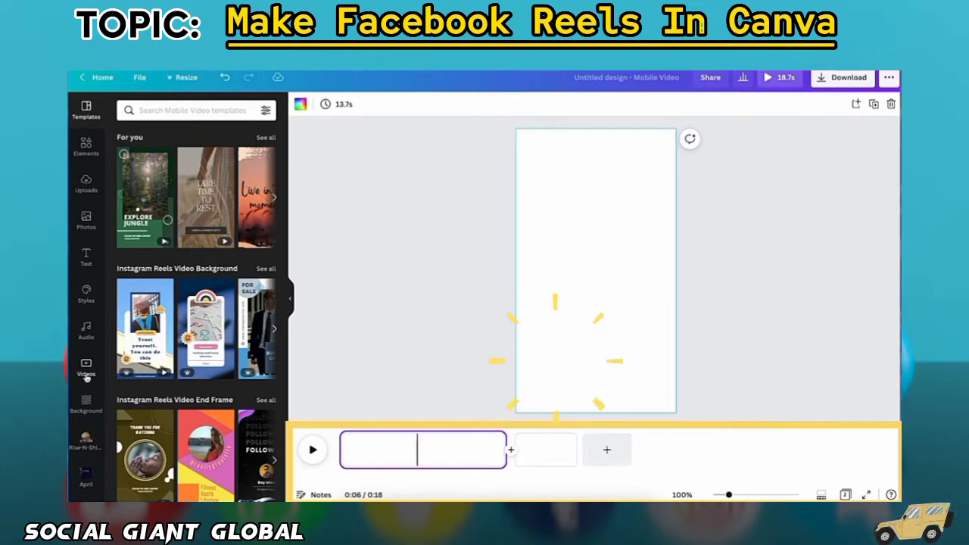
left_click(86, 369)
left_click_drag(156, 274, 420, 460)
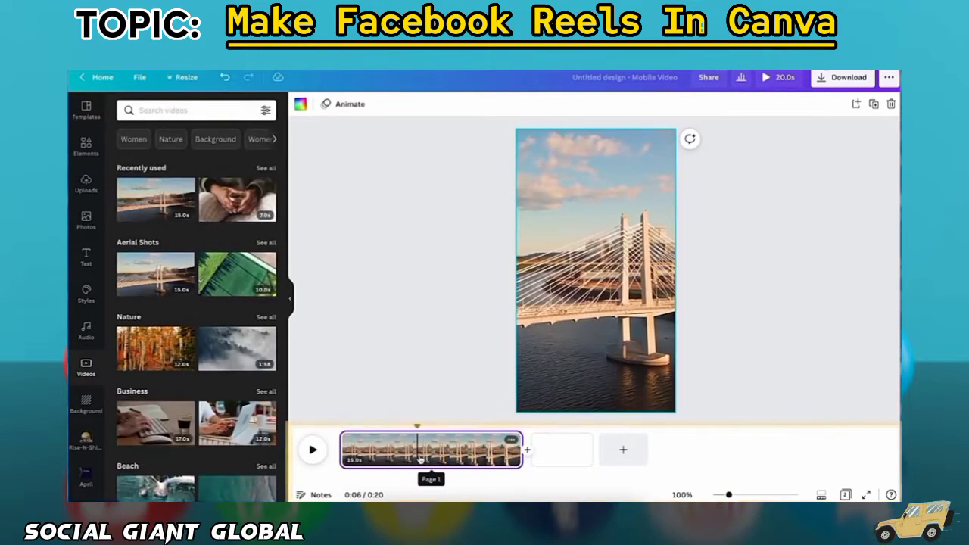
Split the bridge clip, add a 'SAMPLE' heading with a black Background effect, and preview
right_click(421, 459)
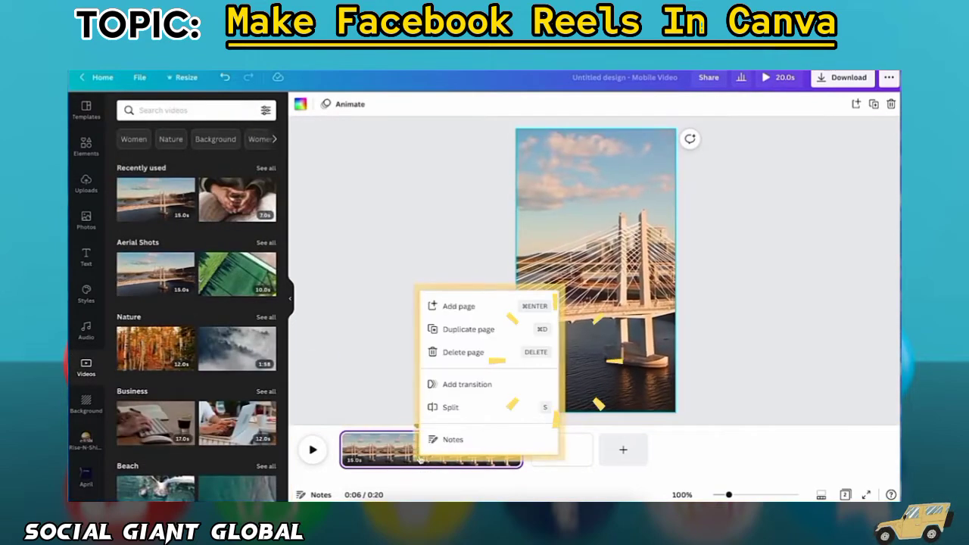
left_click(445, 408)
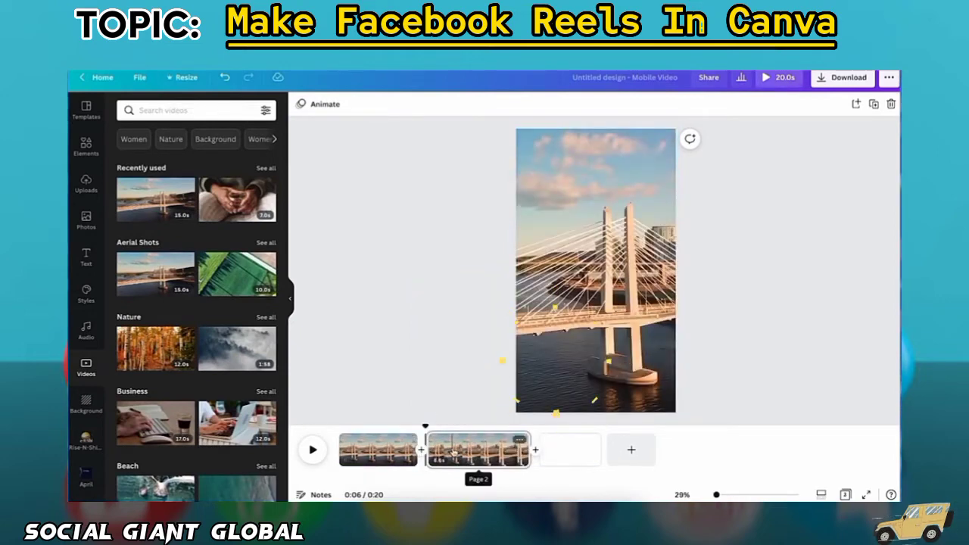
left_click(87, 257)
left_click(174, 156)
type("SAMPLE")
left_click(617, 103)
left_click(247, 303)
key("space")
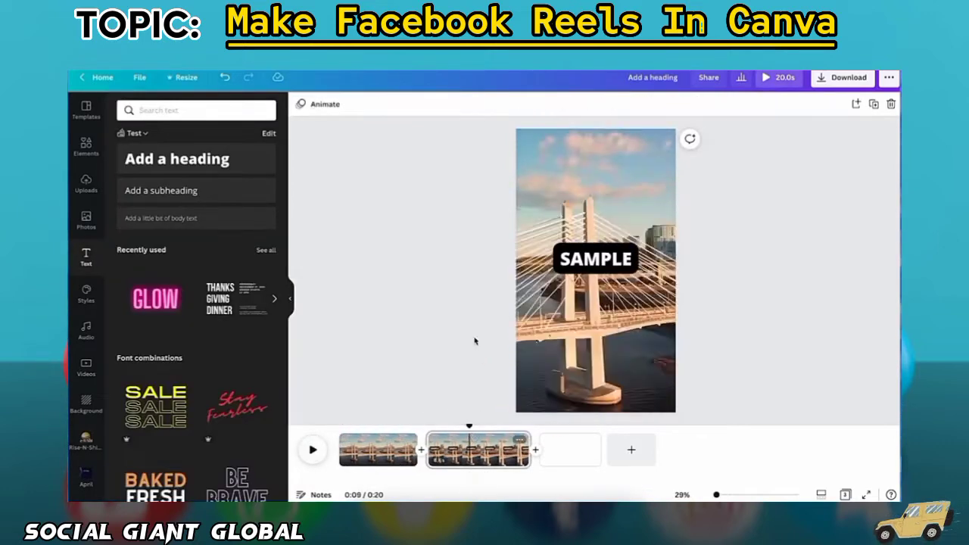
Select the second page and drag the Lights Down Low music track onto the timeline
left_click(477, 449)
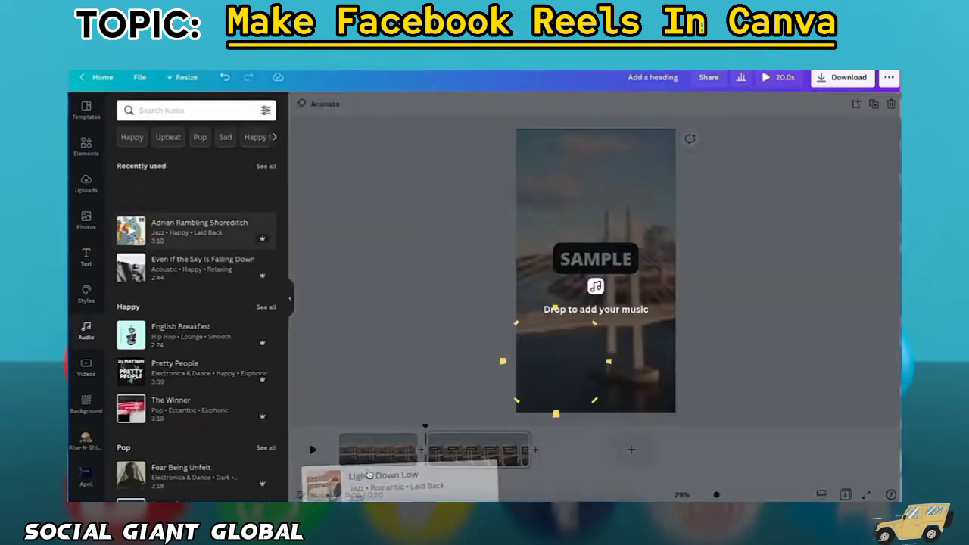
left_click_drag(379, 475, 371, 465)
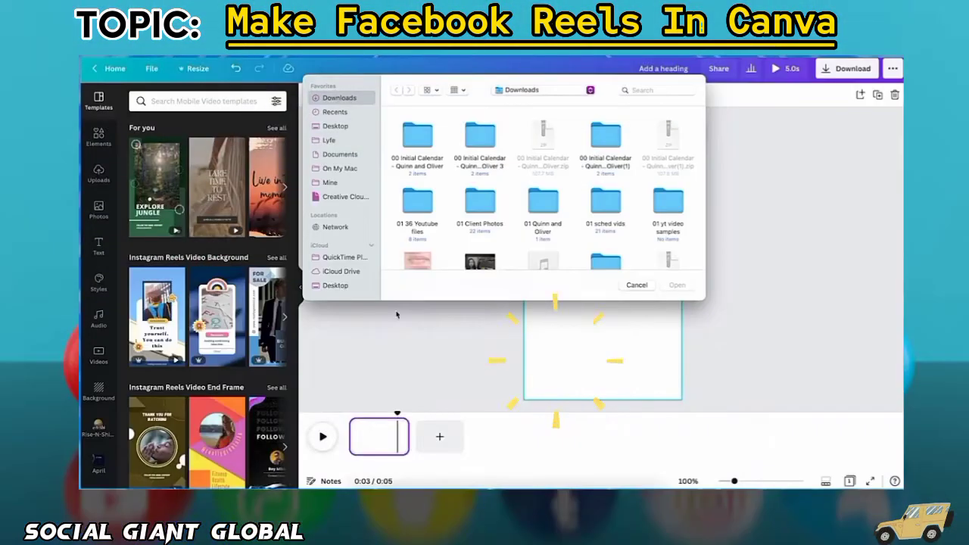
Dismiss the file picker and scroll through the mobile video templates
key("Escape")
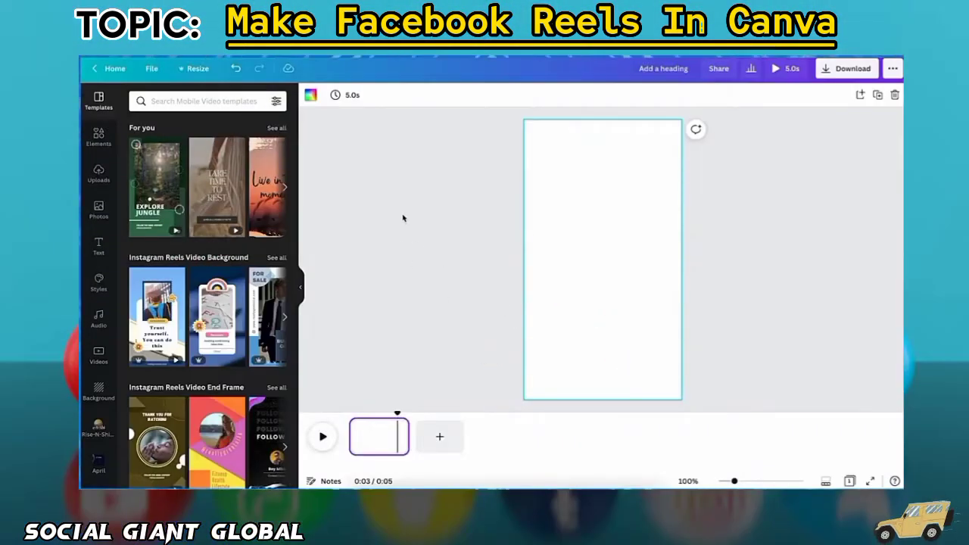
scroll(267, 237, "down", 15)
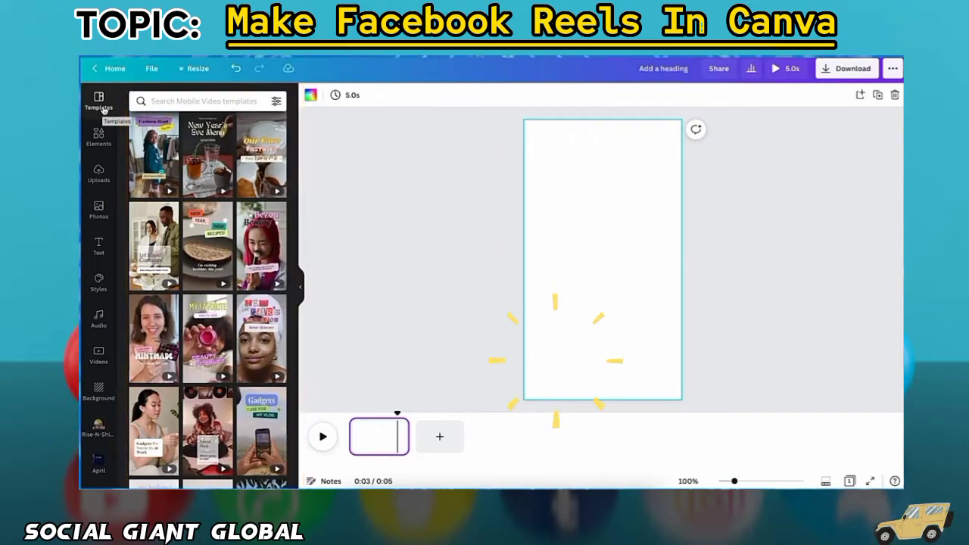
Search templates for 'Review' and apply the Testimonial review template to the page
left_click(196, 101)
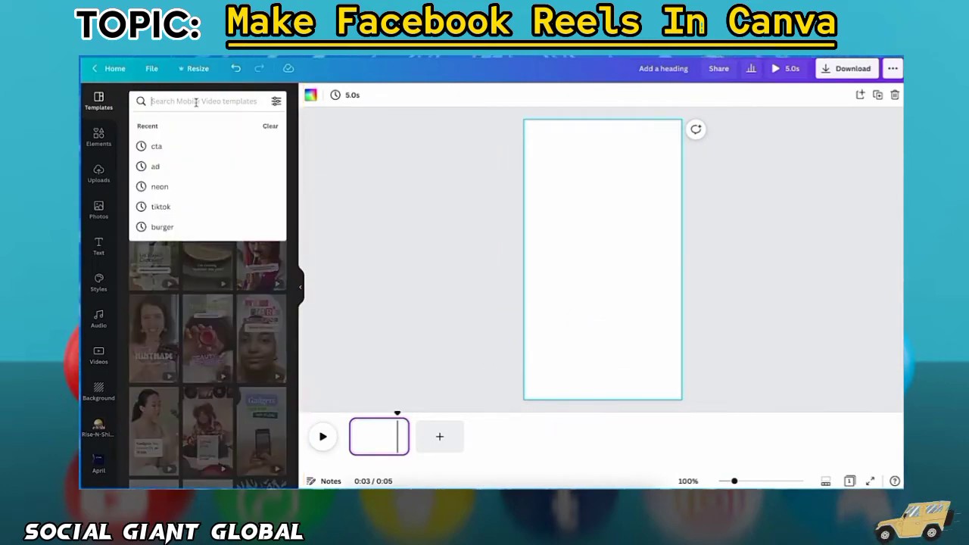
type("Review")
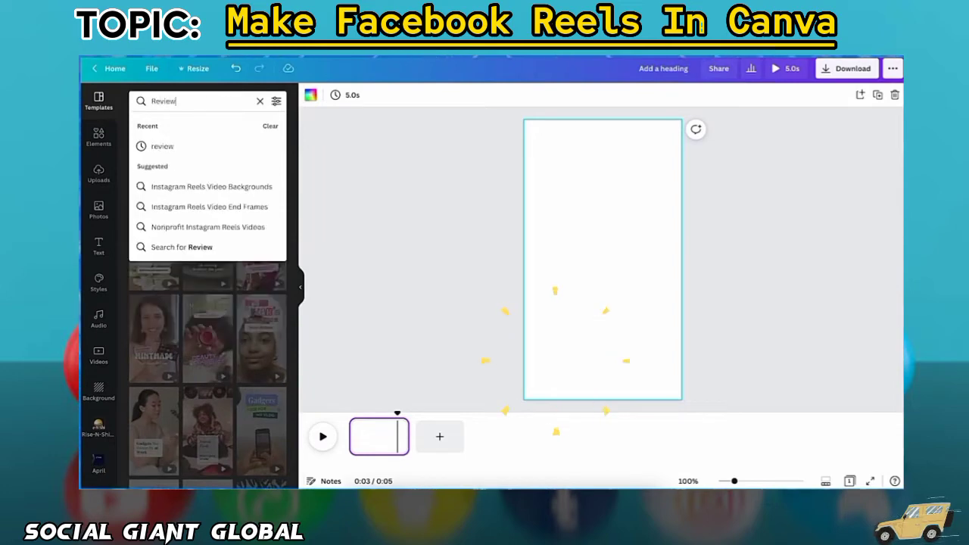
key("Return")
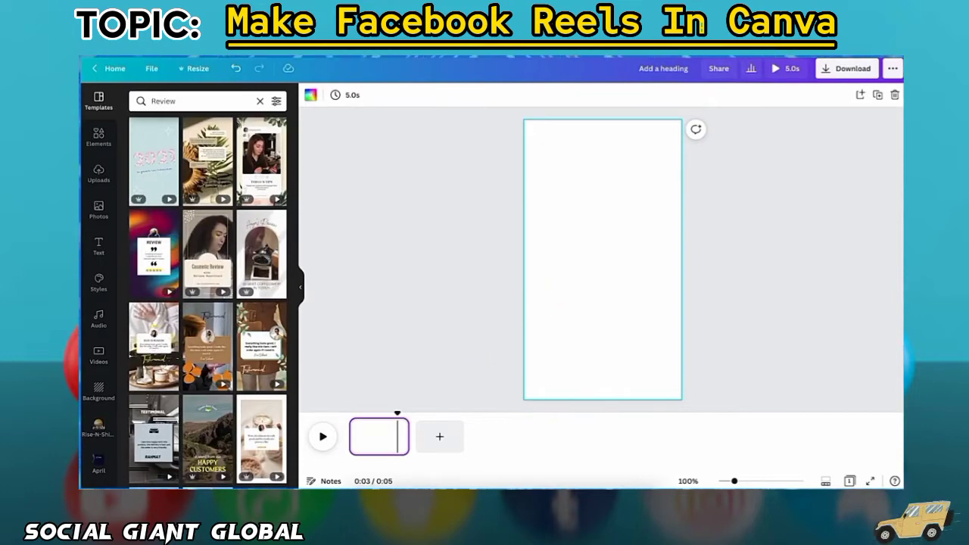
left_click(261, 346)
Search Videos for 'coffee drink' and set the hands-with-glass clip as page background
left_click(98, 354)
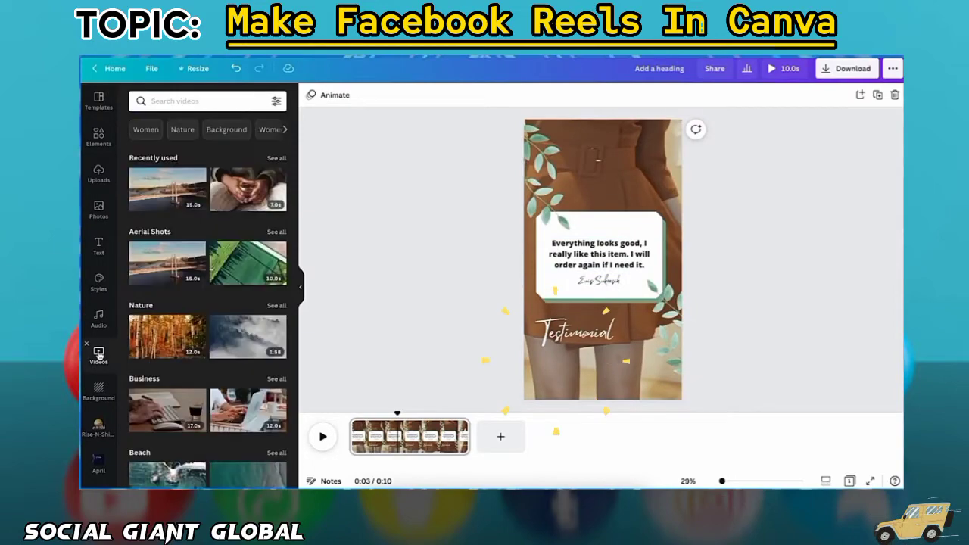
type("coffee drink")
key("Return")
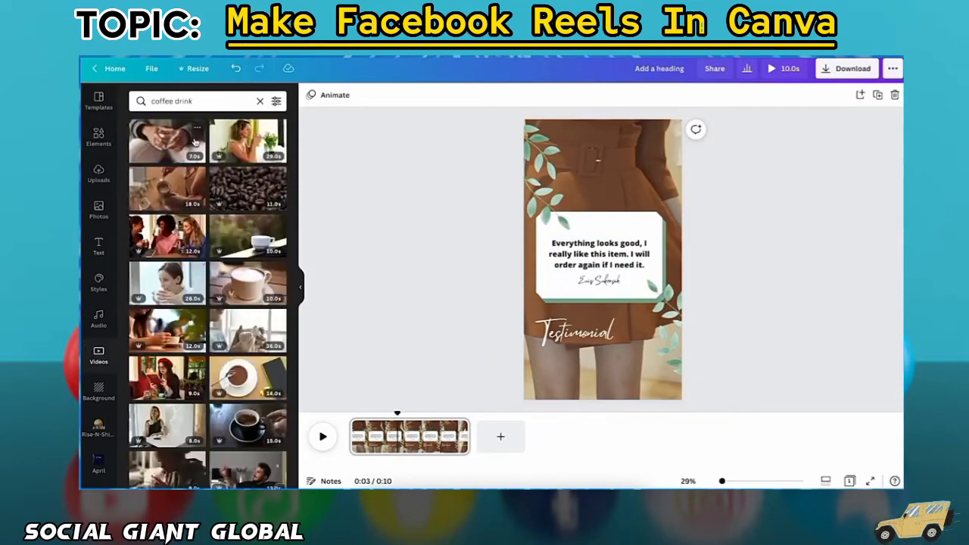
left_click_drag(167, 141, 613, 271)
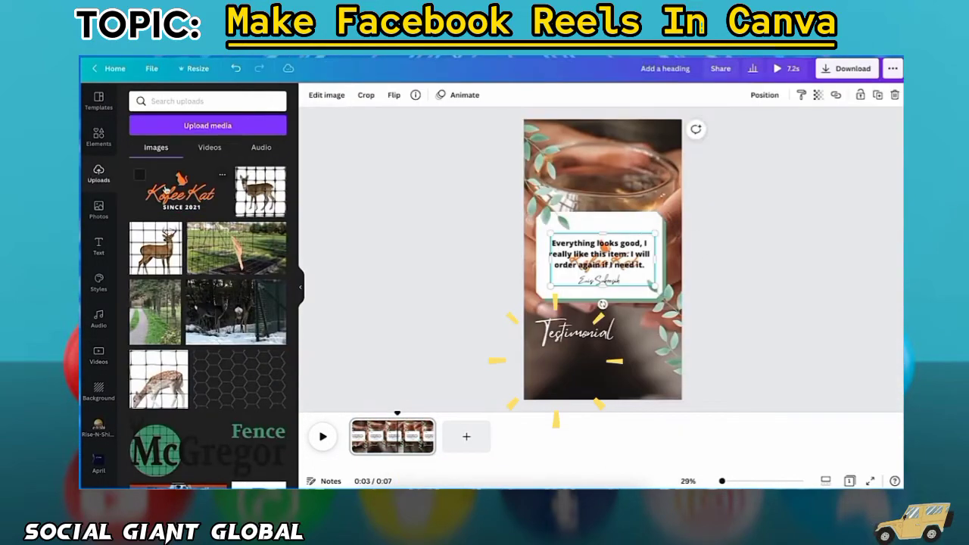
Add the Kofee Kat logo to the lower page and set the name font to Jimmy Script
left_click_drag(180, 190, 598, 341)
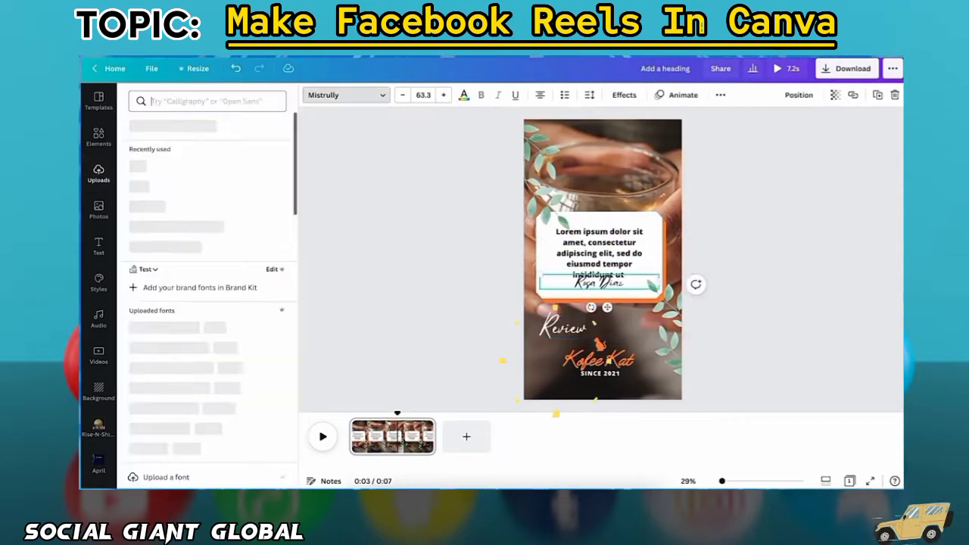
type("jimmy")
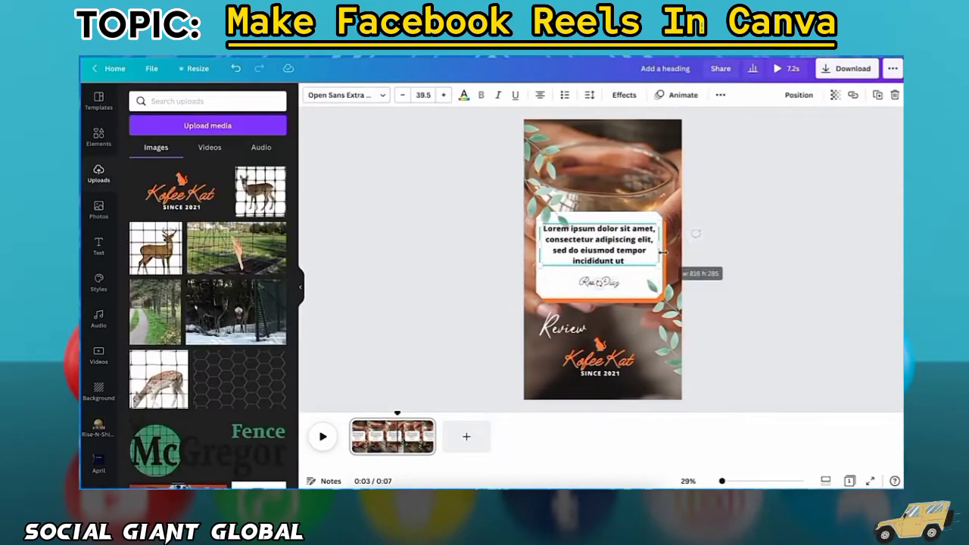
left_click_drag(658, 255, 652, 268)
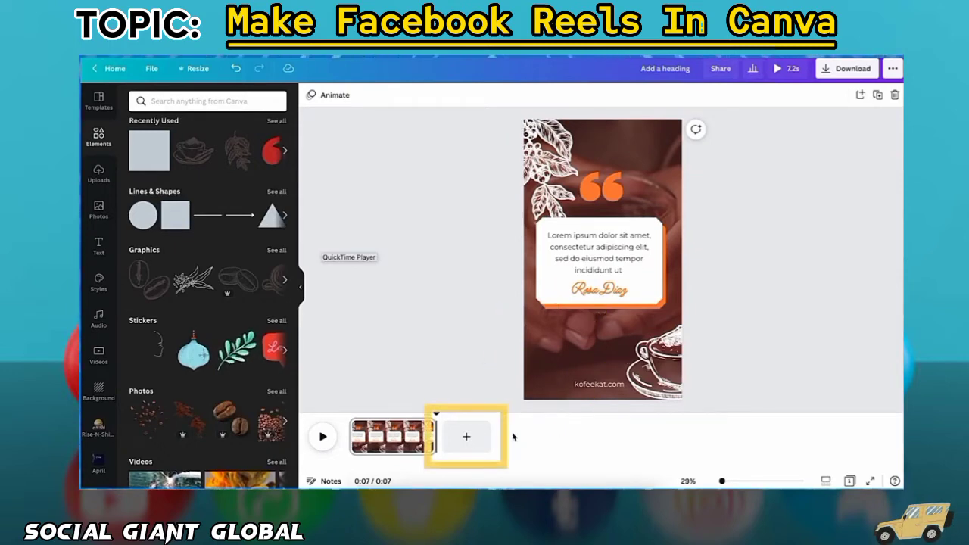
Add a blank second page and upload the KofeeKat coffee bag image
left_click(466, 436)
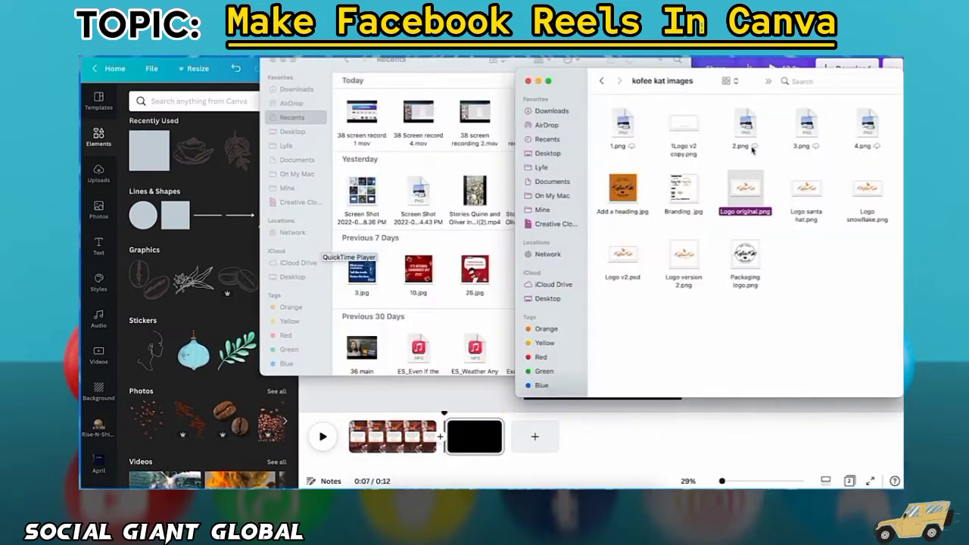
left_click(746, 132)
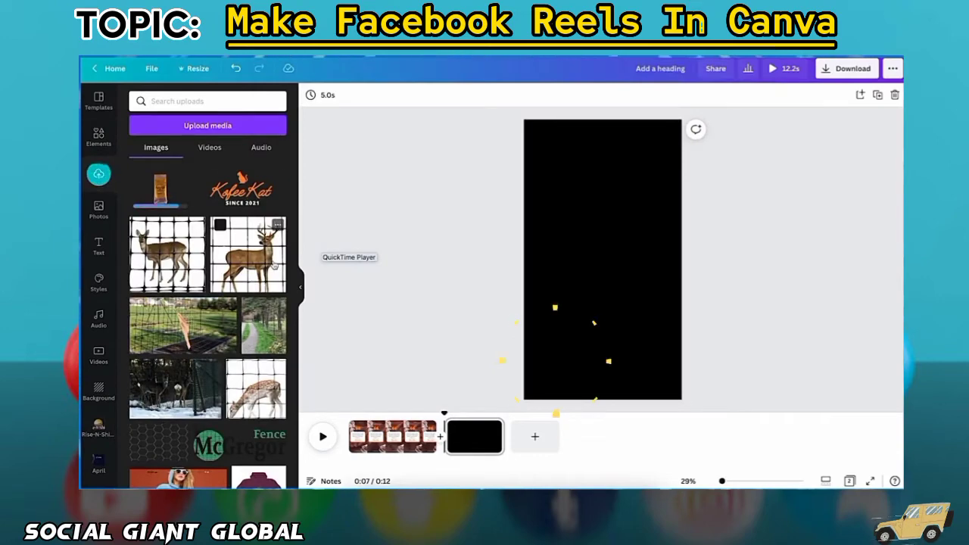
Place the uploaded KofeeKat bag image on page 2 and enlarge it to fill the page
right_click(165, 197)
left_click(165, 197)
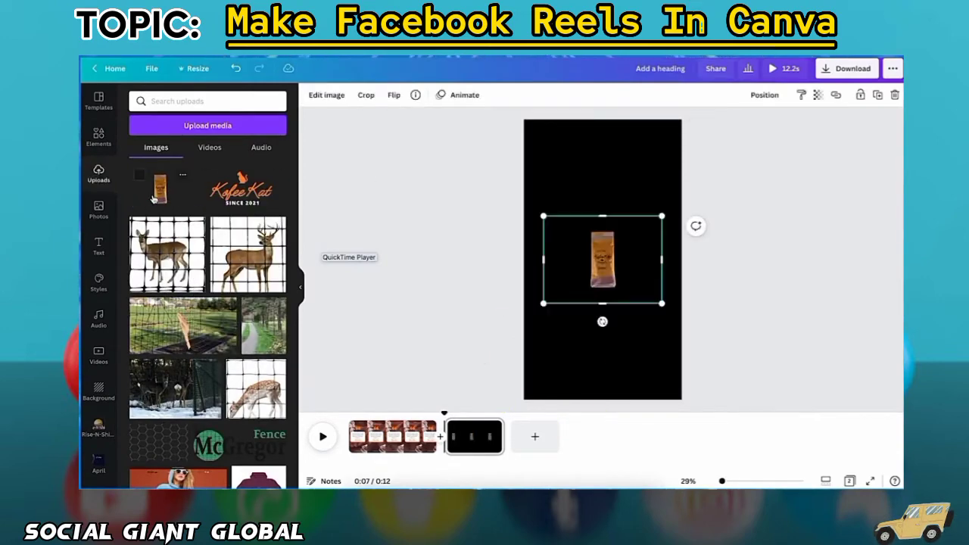
mouse_move(671, 158)
left_mouse_down()
mouse_move(699, 158)
mouse_move(686, 152)
left_mouse_up()
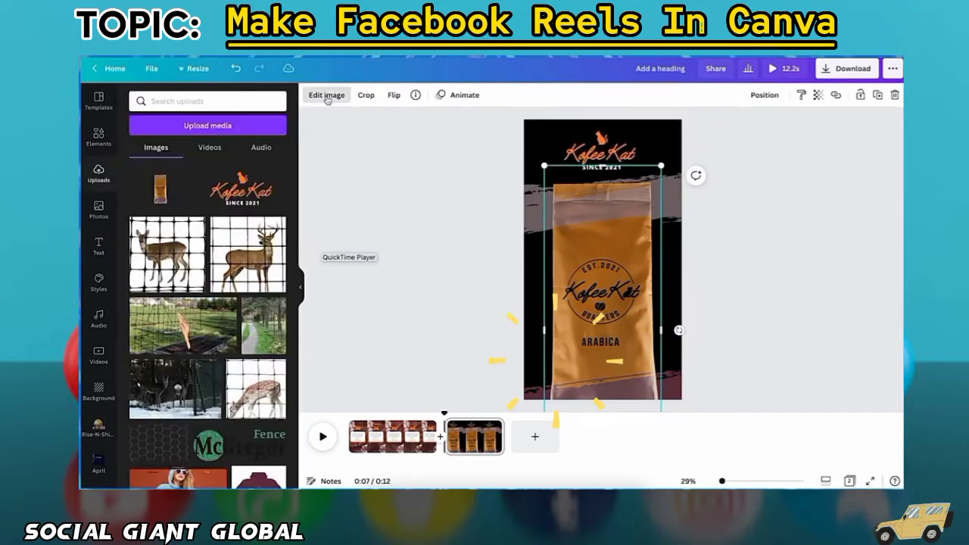
left_click(327, 96)
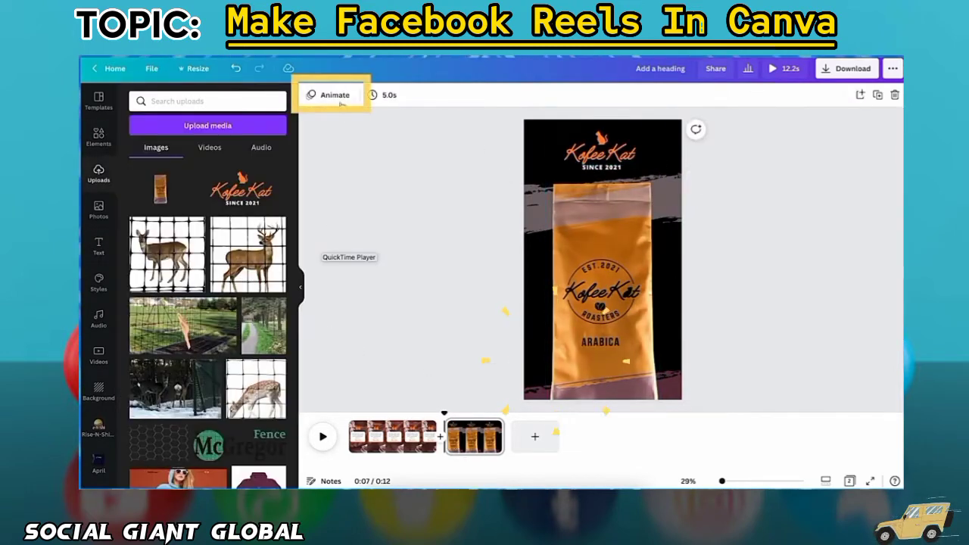
left_click(335, 95)
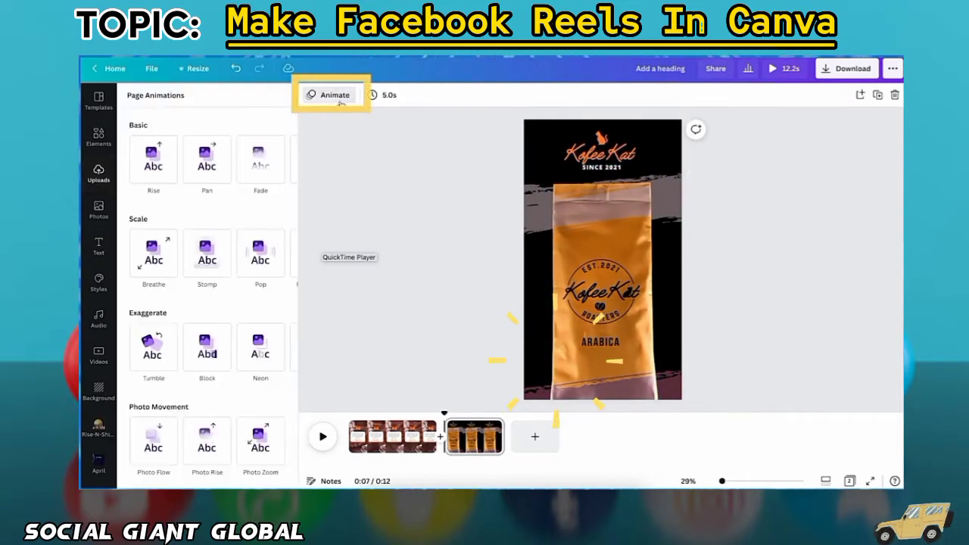
Give the product page the Pop animation, after trying Breathe, and lengthen it to 7.0 s
left_click(154, 262)
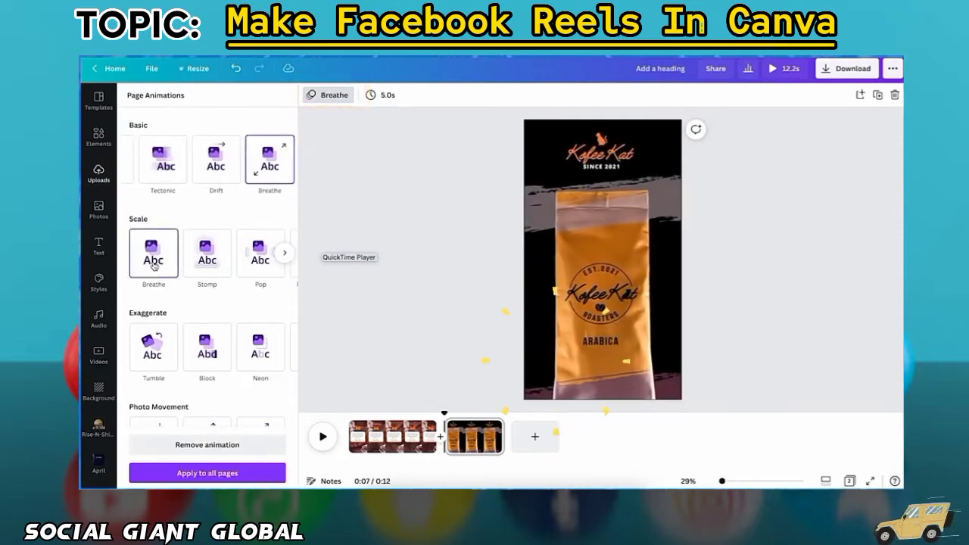
left_click(260, 255)
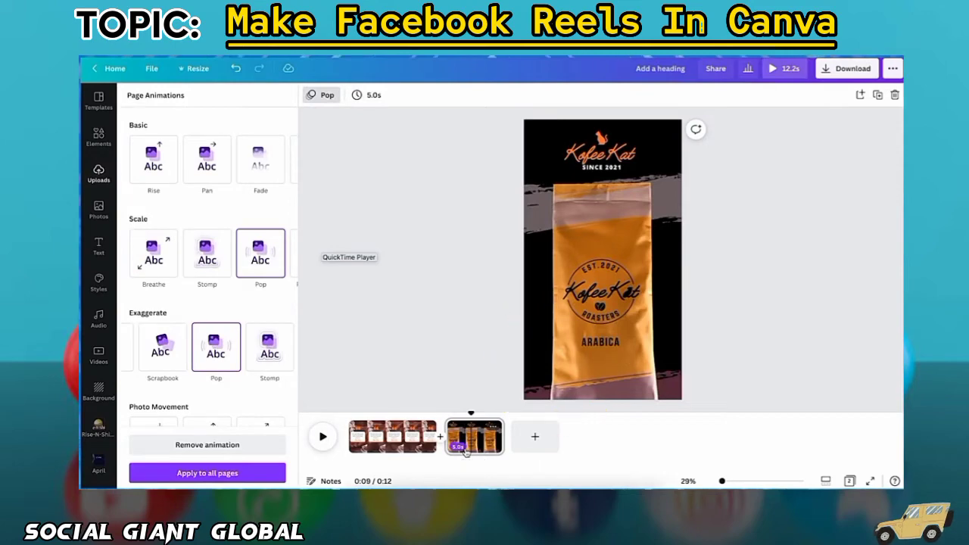
left_click_drag(506, 443, 517, 441)
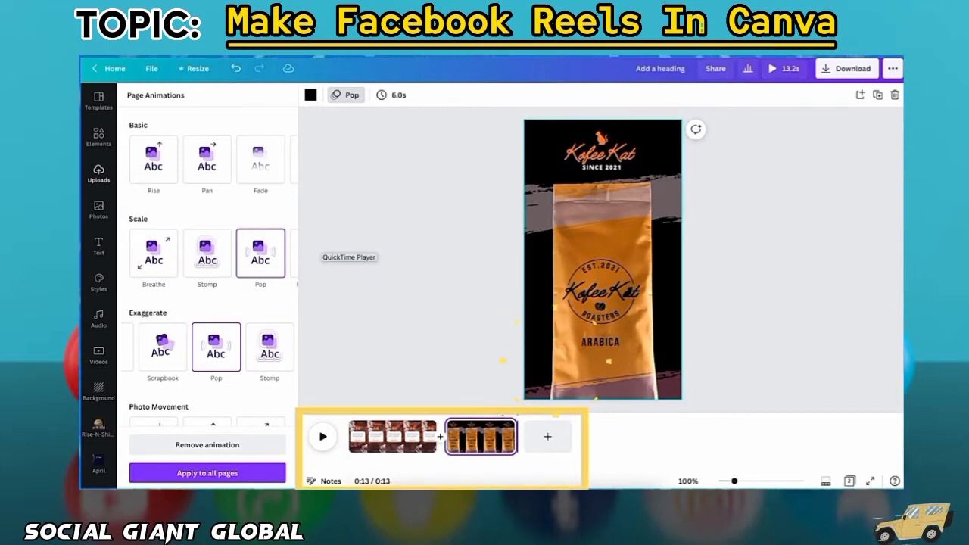
left_click_drag(517, 440, 530, 438)
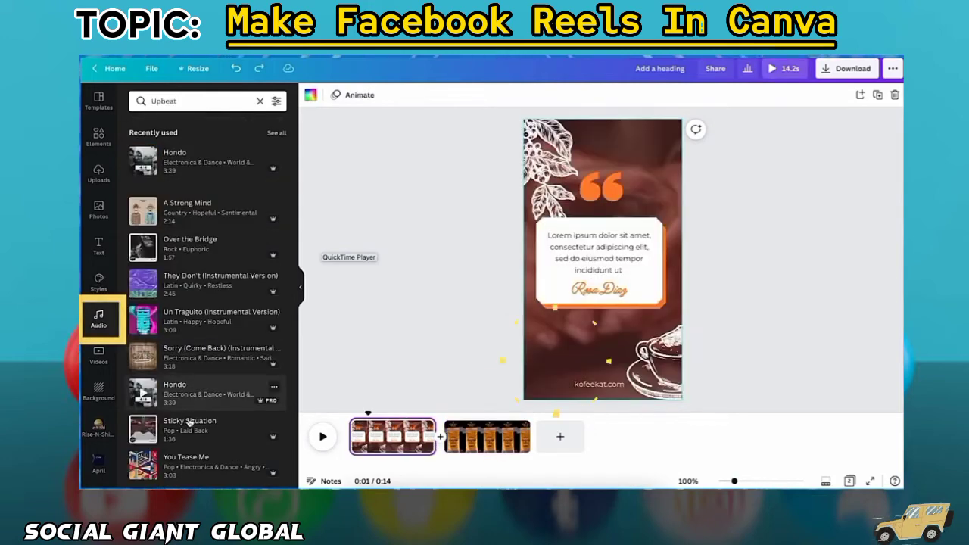
Place the Upbeat track Hondo on the timeline beneath both reel pages, then deselect it
left_click_drag(142, 391, 356, 465)
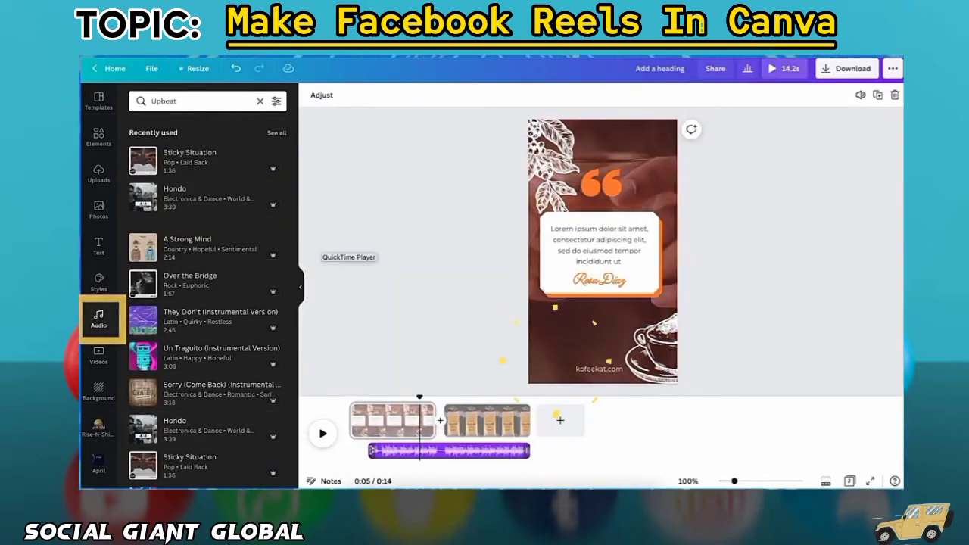
left_click(496, 370)
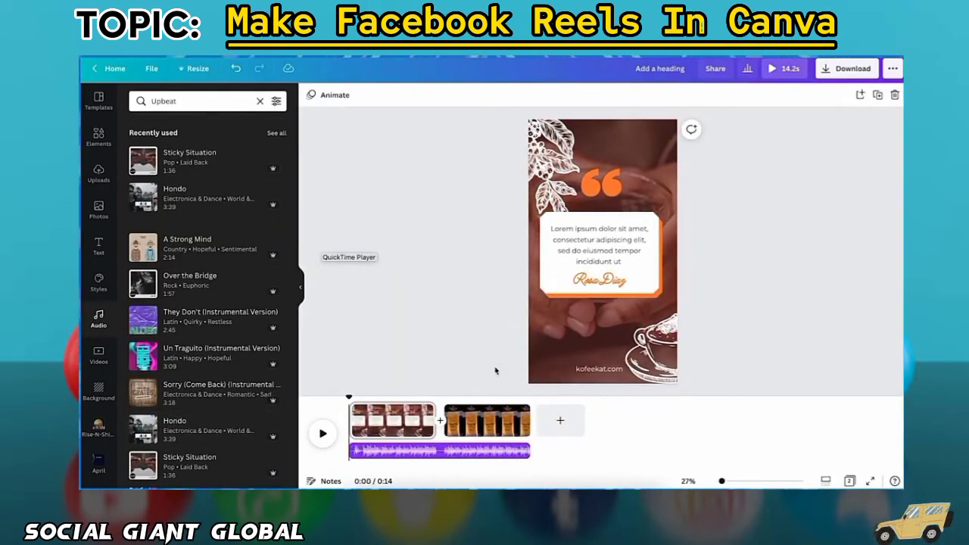